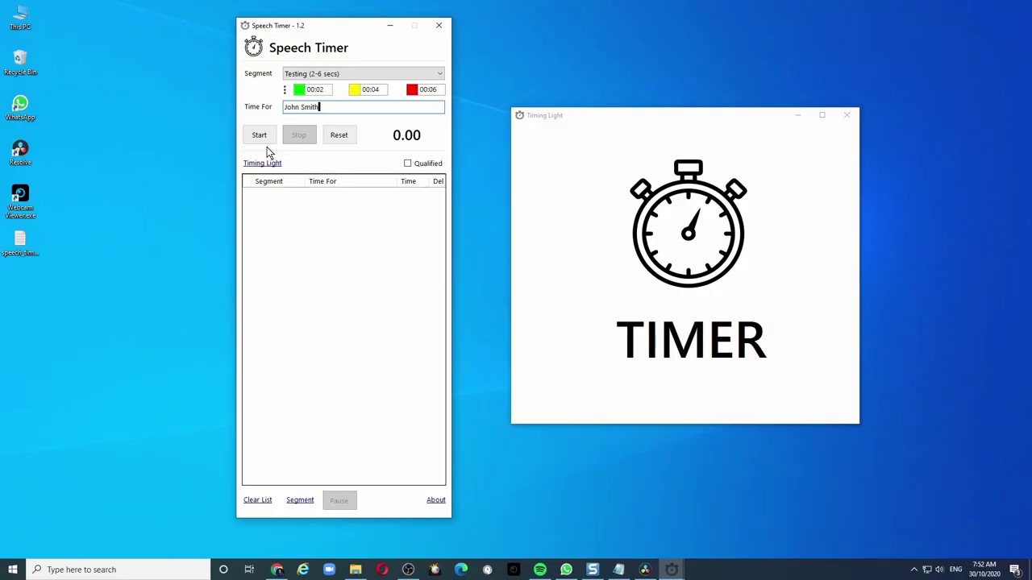
Step: Start the Testing (2-6 secs) timer and let it run until the light turns red at 00:06
left_click(261, 142)
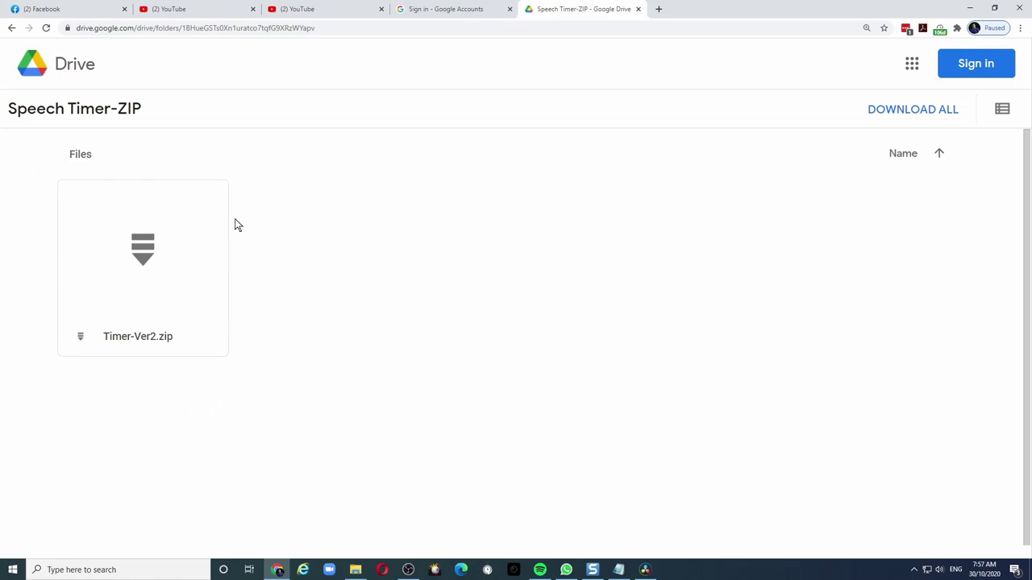
Step: Download Timer-Ver2.zip from the Speech Timer-ZIP Drive folder and open it from Chrome's download bar
mouse_move(214, 215)
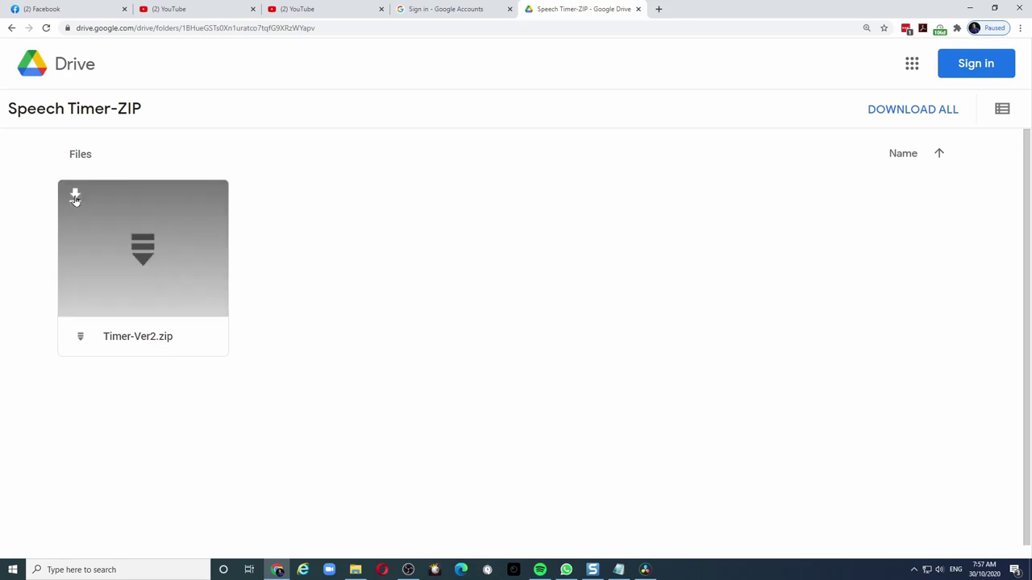
left_click(75, 200)
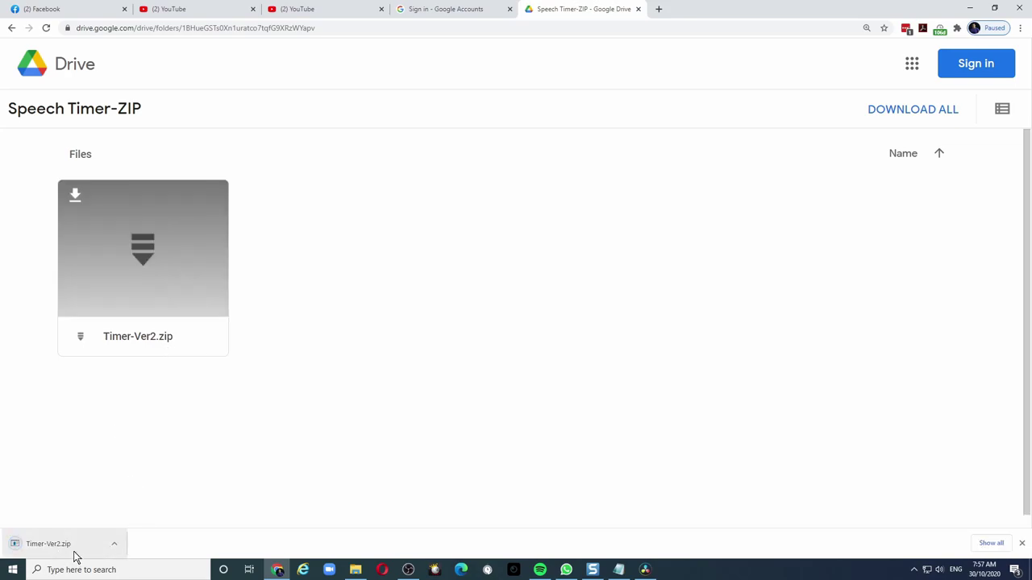
left_click(49, 544)
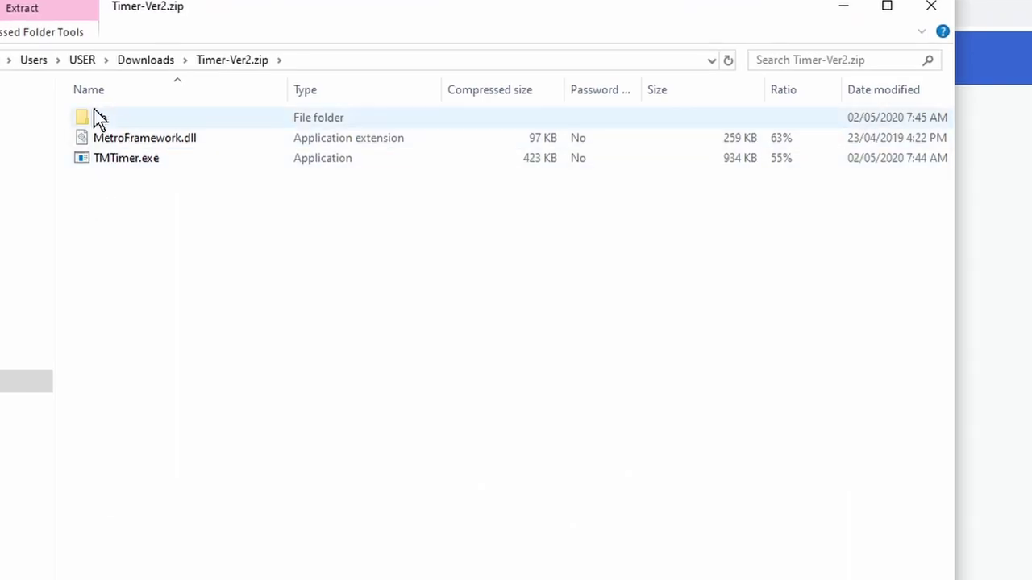
Step: Copy db, MetroFramework.dll and TMTimer.exe into a new Timer App folder on DATA (D:)
mouse_move(95, 126)
left_mouse_down()
mouse_move(97, 209)
mouse_move(110, 124)
left_mouse_up()
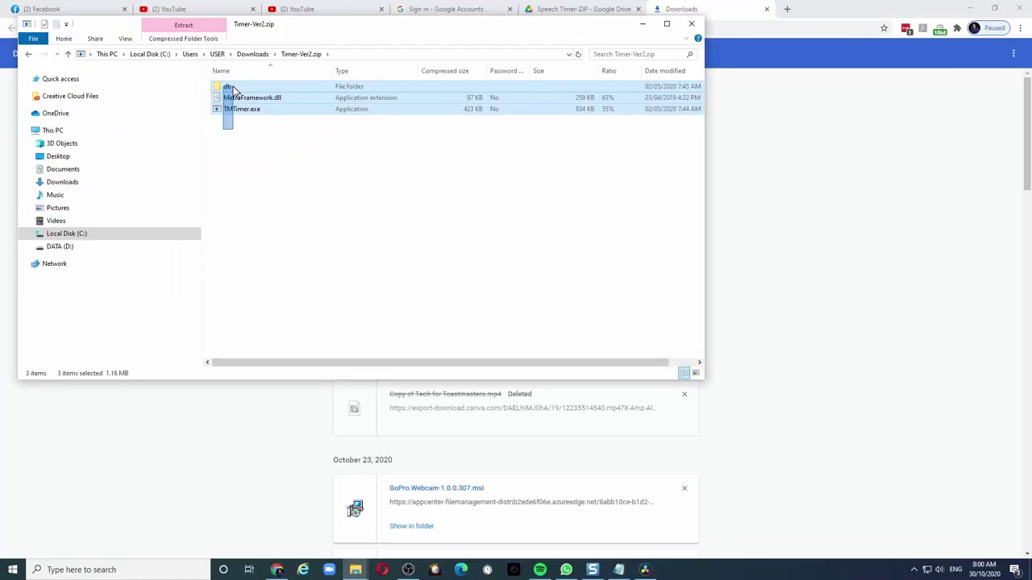
right_click(233, 86)
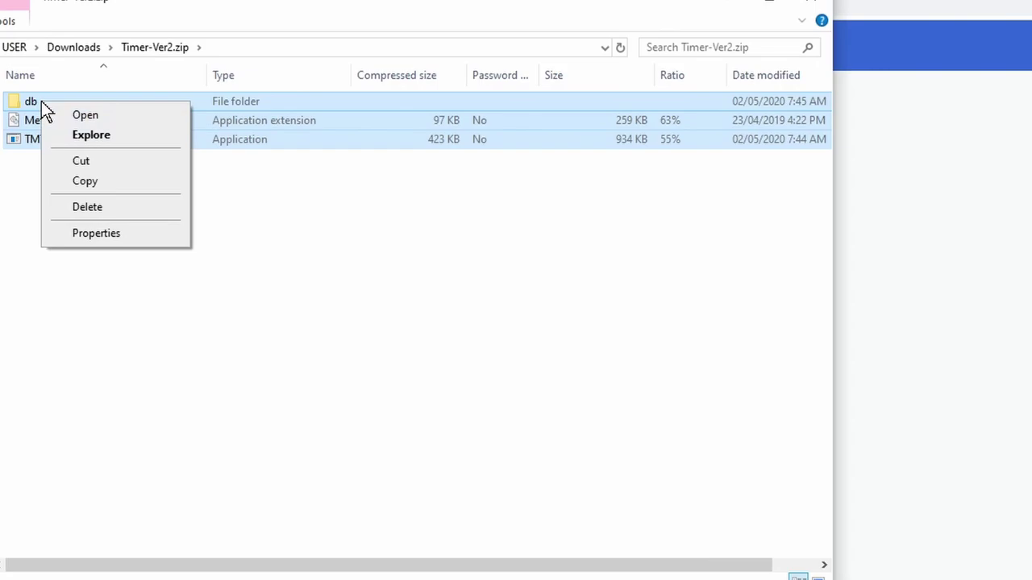
left_click(92, 181)
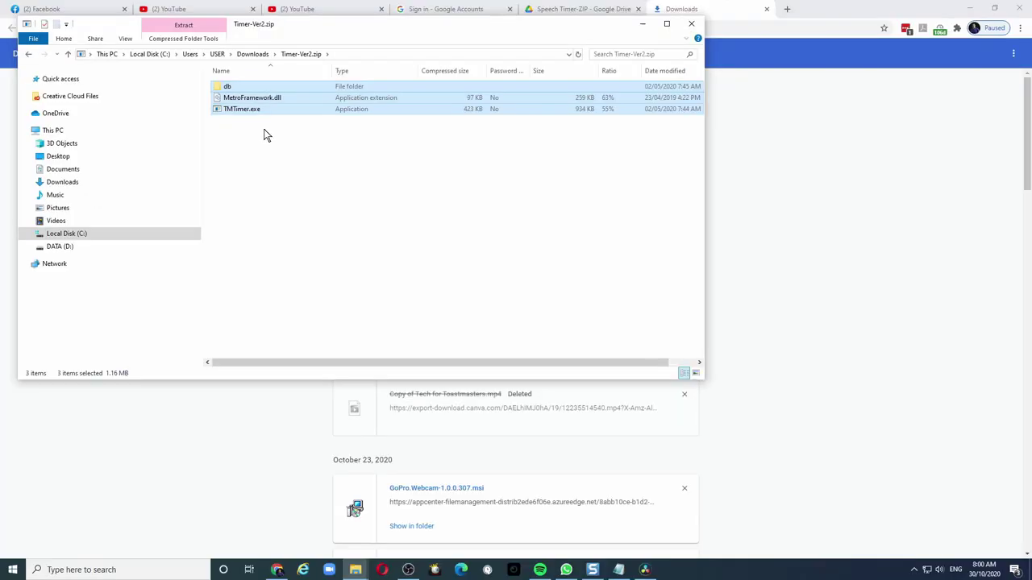
left_click(60, 247)
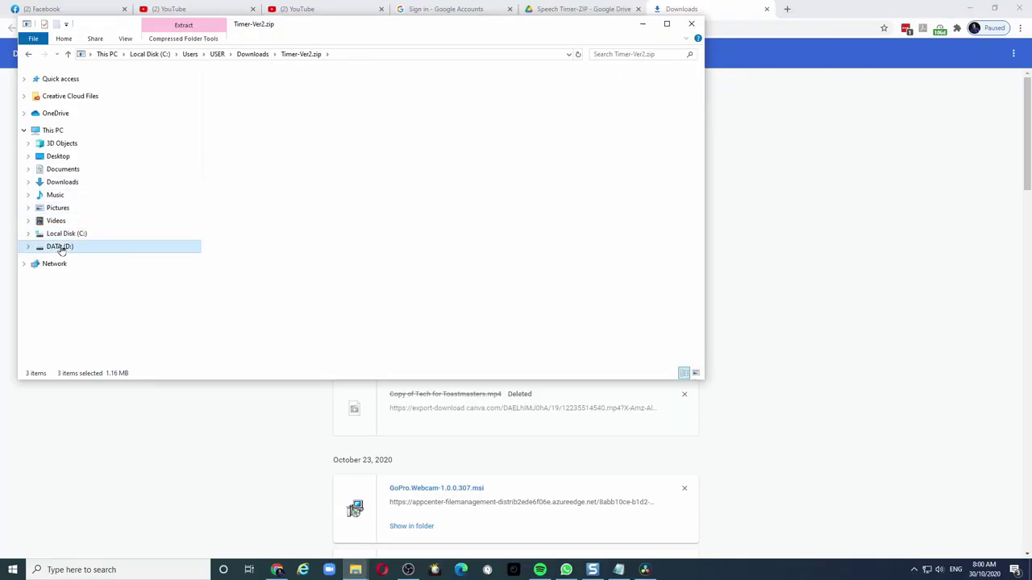
key("ctrl+shift+n")
type("Timer App")
key("Return")
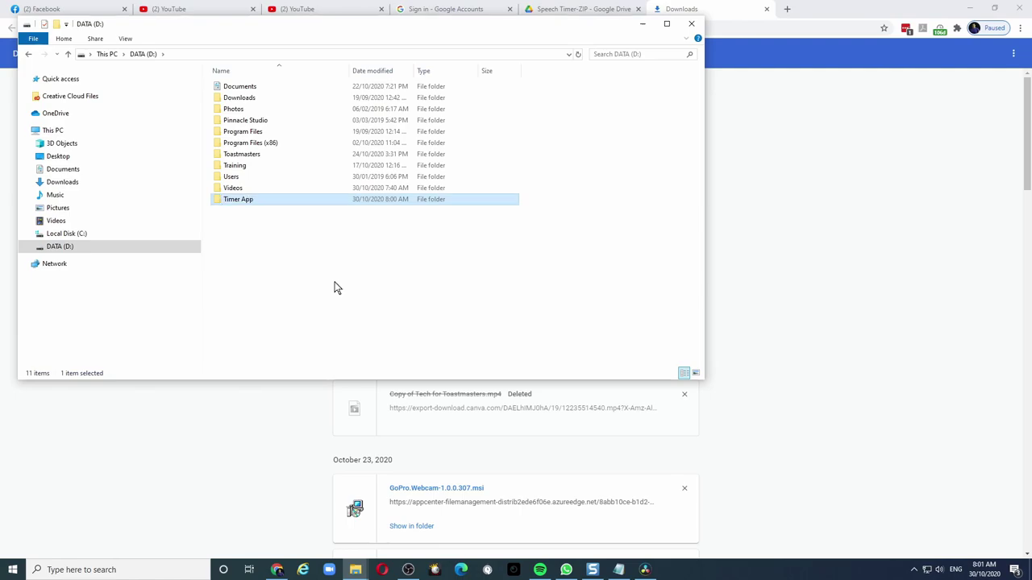
key("Return")
right_click(339, 178)
left_click(364, 246)
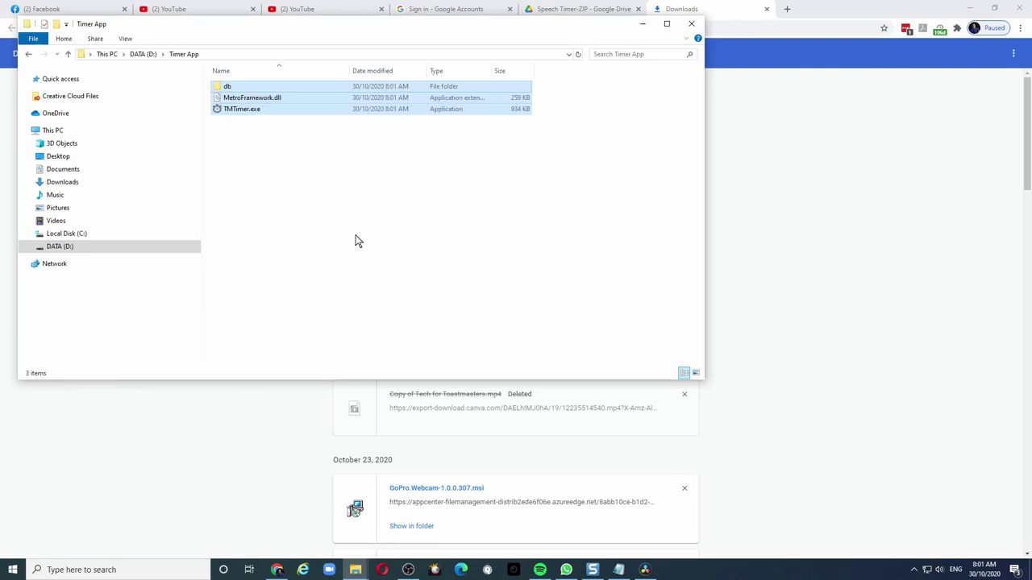
Step: Create a desktop shortcut to TMTimer.exe
left_click(230, 110)
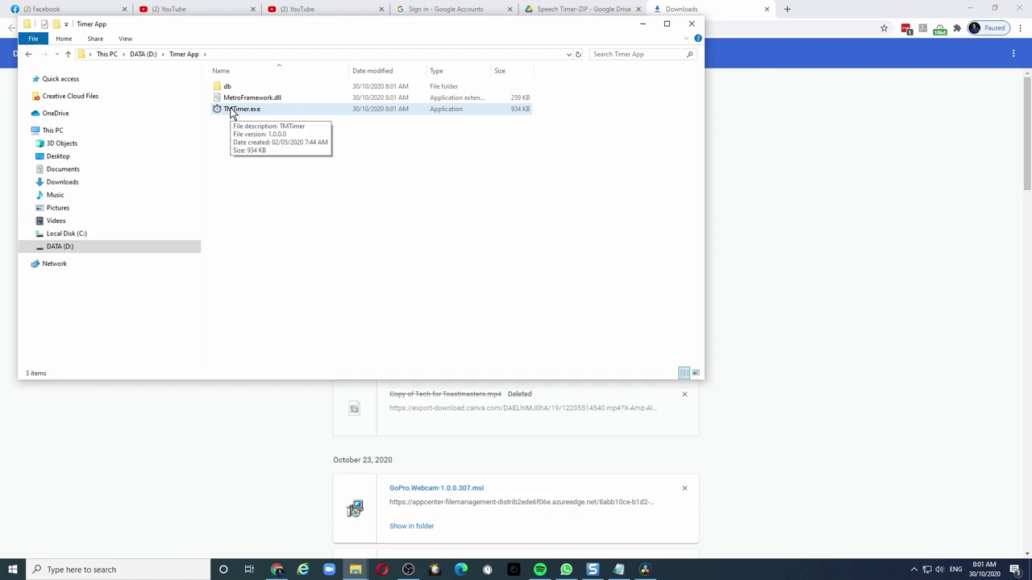
right_click(251, 110)
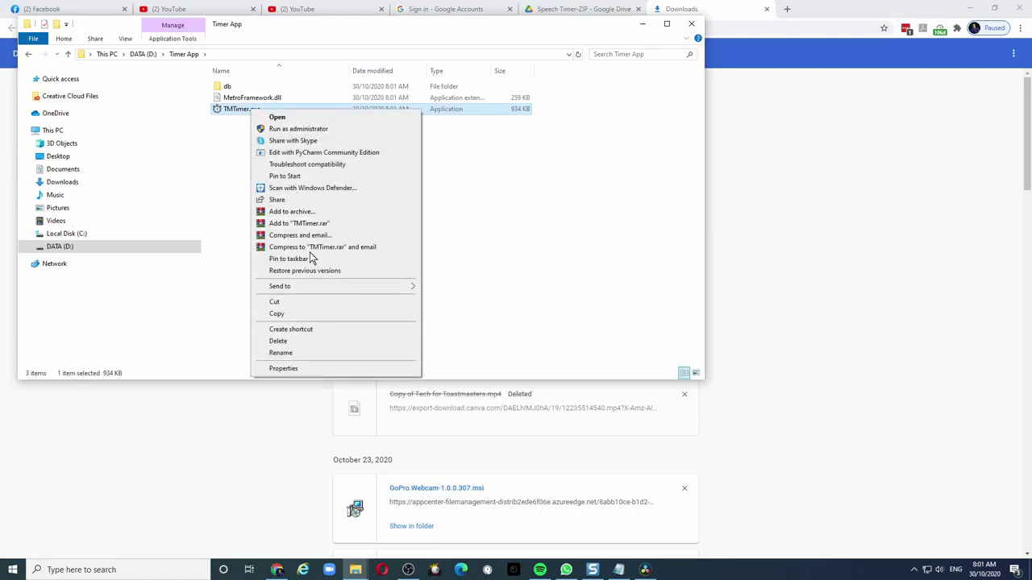
mouse_move(319, 286)
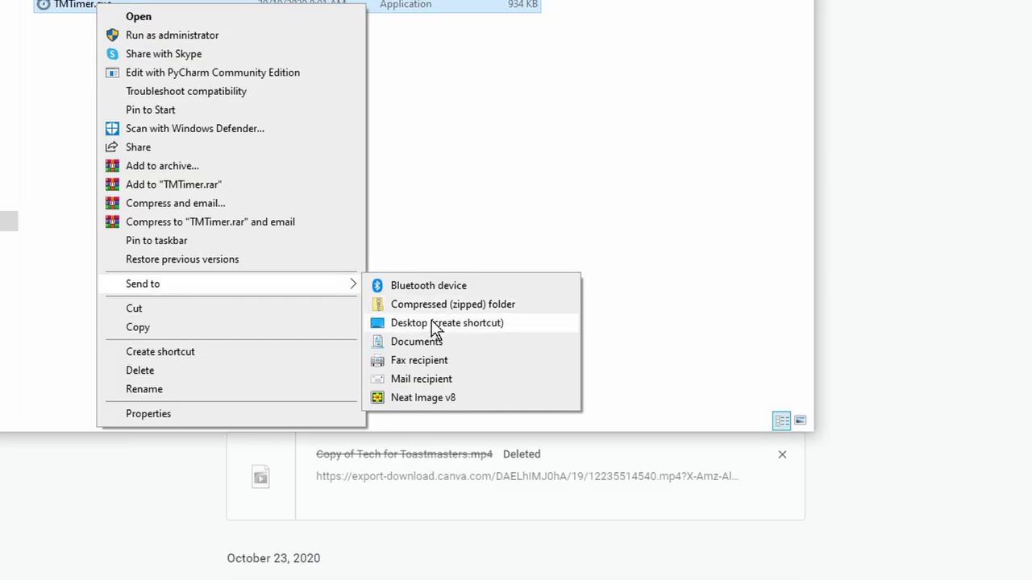
left_click(430, 326)
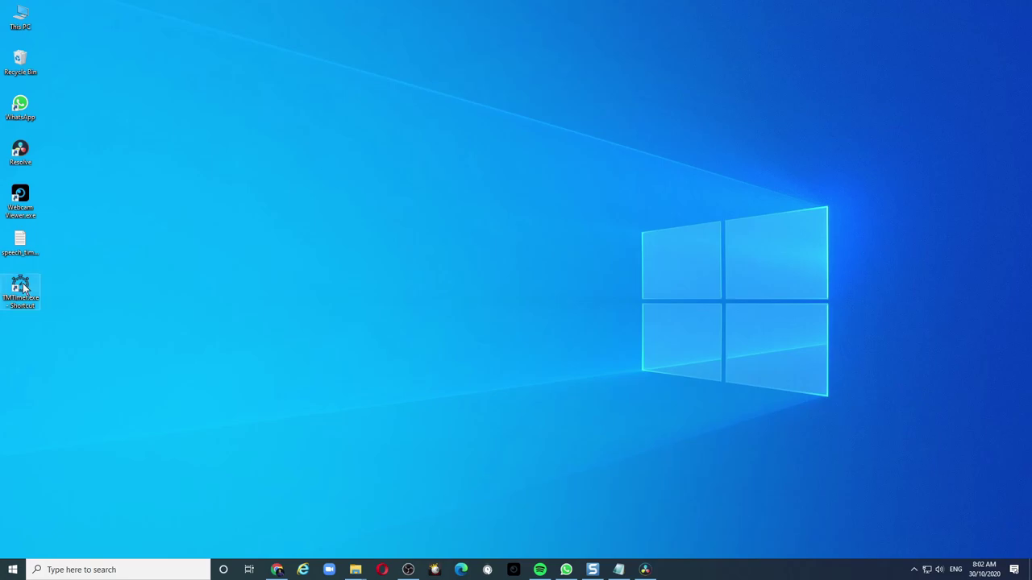
Step: Pin the TMTimer shortcut to the taskbar and launch Speech Timer, bypassing the SmartScreen warning
left_click_drag(23, 287, 267, 330)
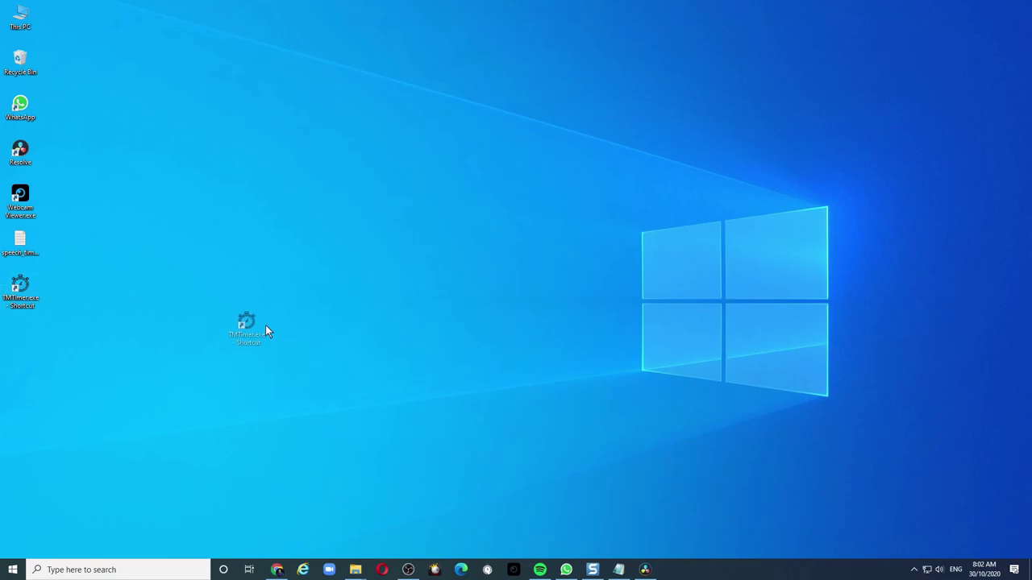
left_click_drag(665, 511, 683, 573)
double_click(25, 283)
left_click(402, 206)
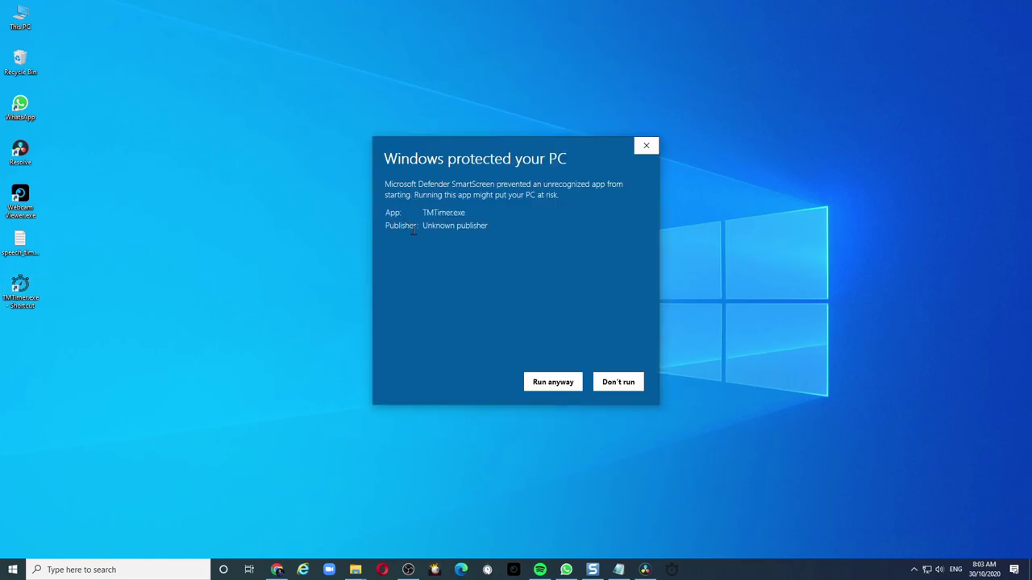
left_click(556, 385)
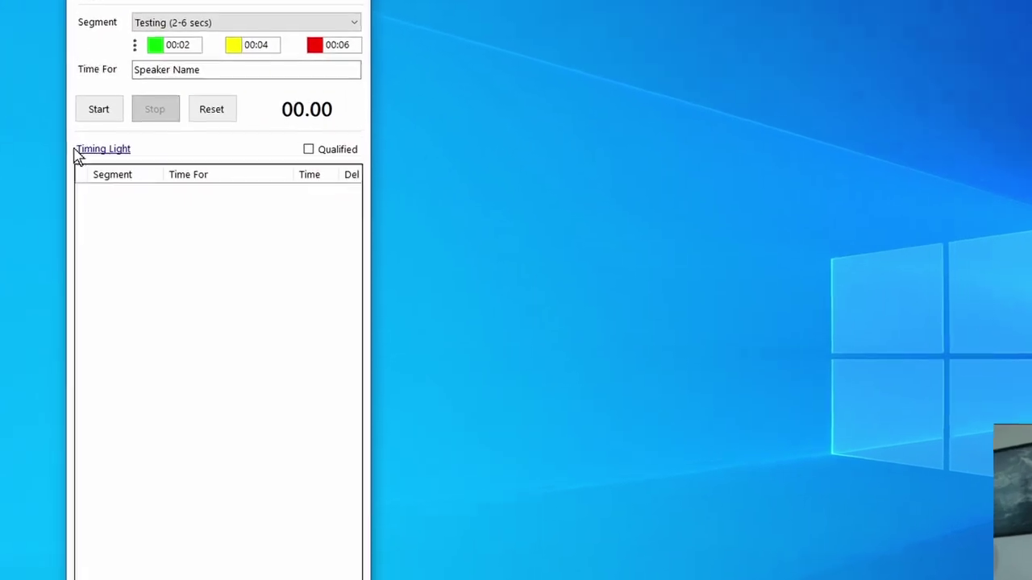
Step: Open the Timing Light window and preview its green, yellow and red lights
left_click(91, 150)
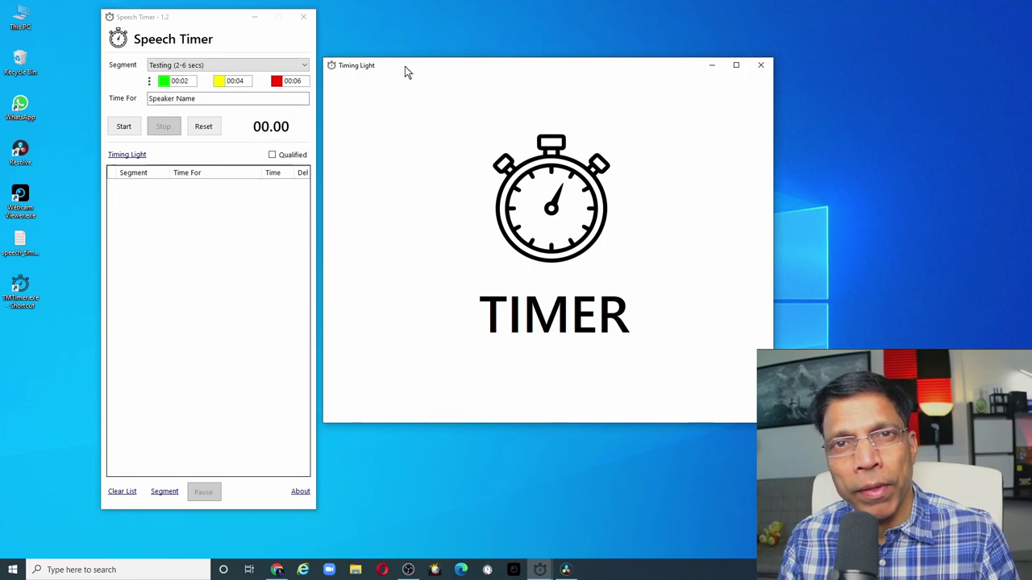
left_click(121, 91)
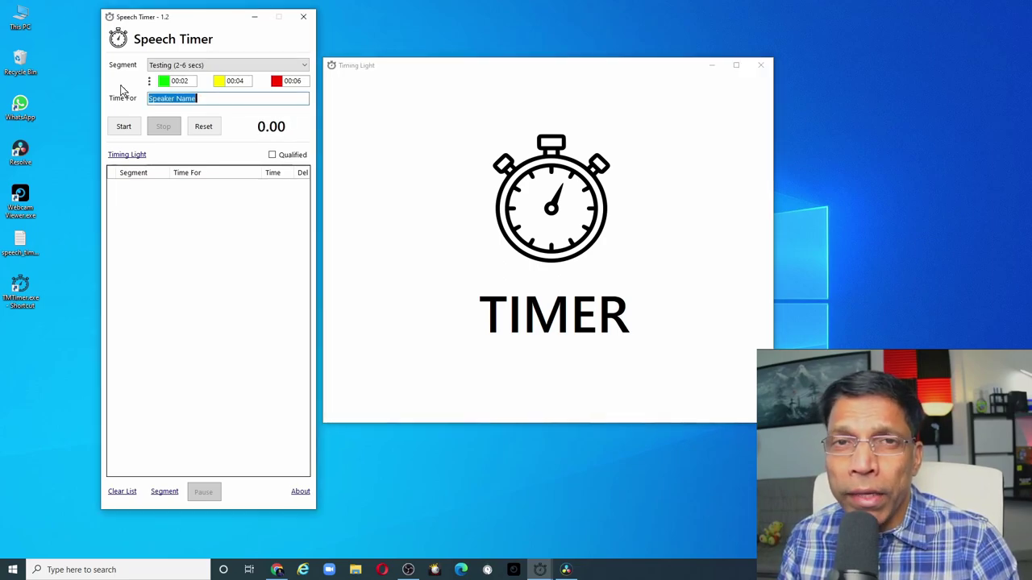
left_click(163, 84)
left_click(218, 85)
left_click(276, 84)
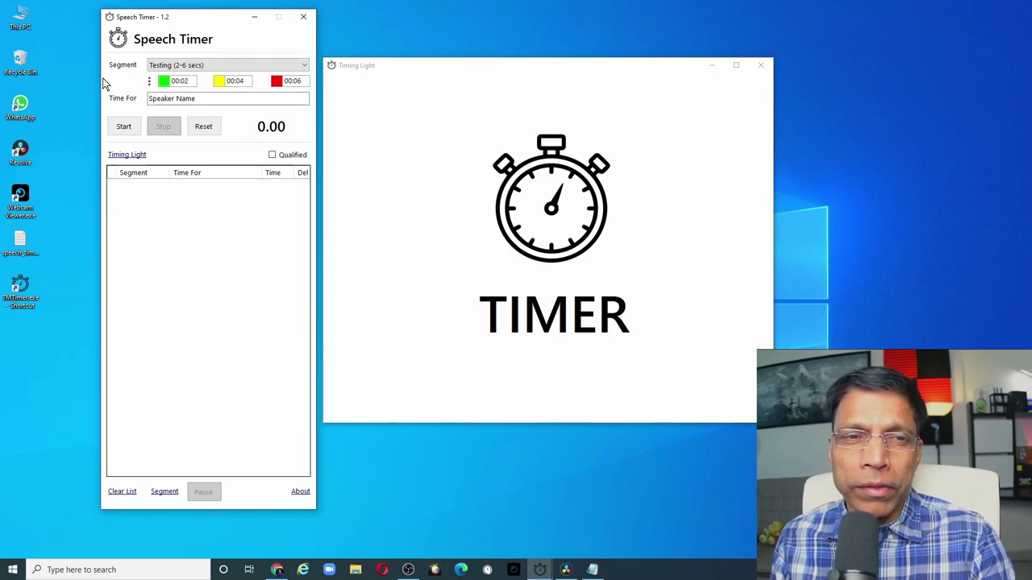
left_click(303, 63)
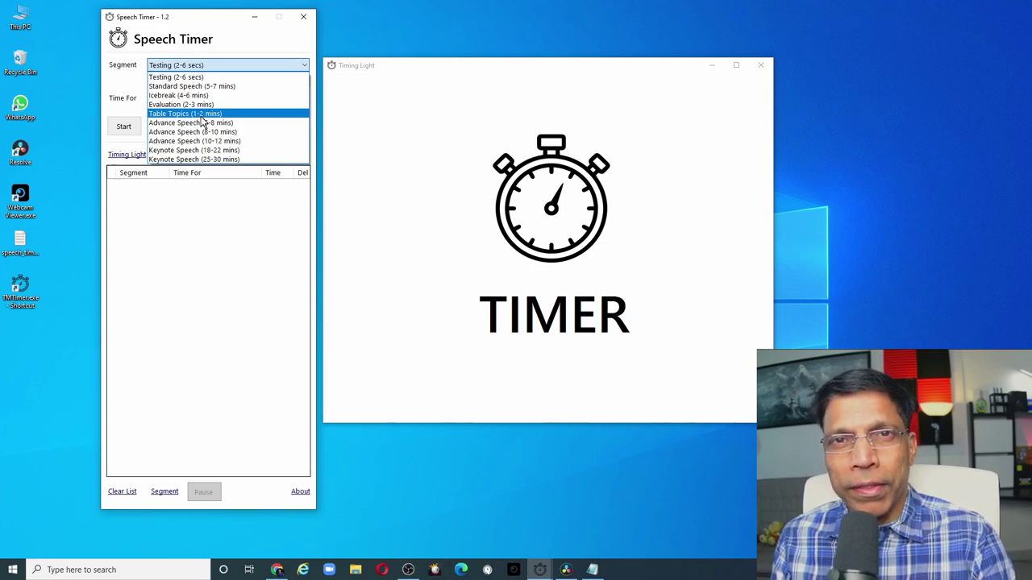
left_click(120, 81)
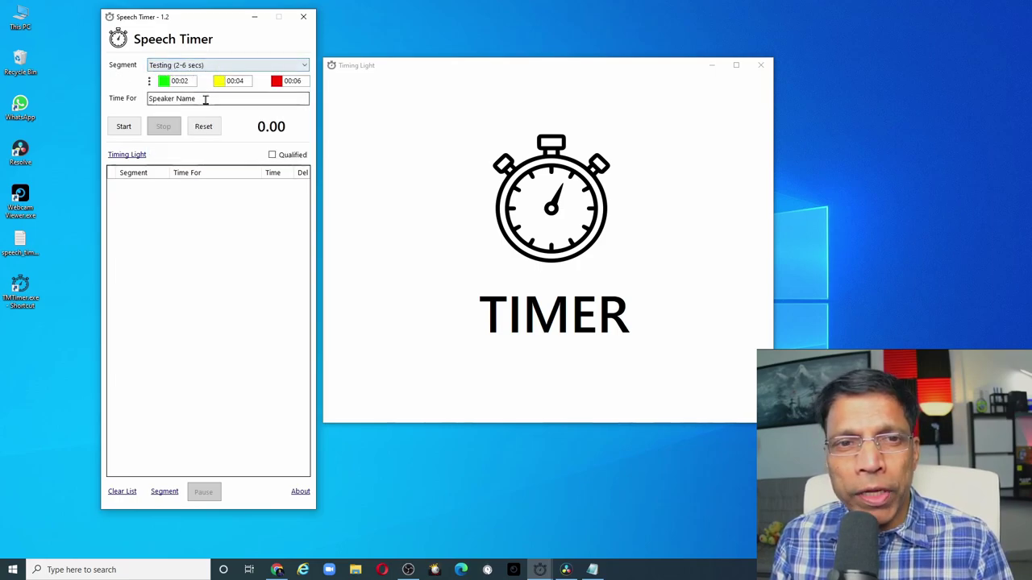
Step: Enter a speaker's name, time a 00:07 test speech, and reset the clock to 0.00
left_click_drag(204, 99, 142, 99)
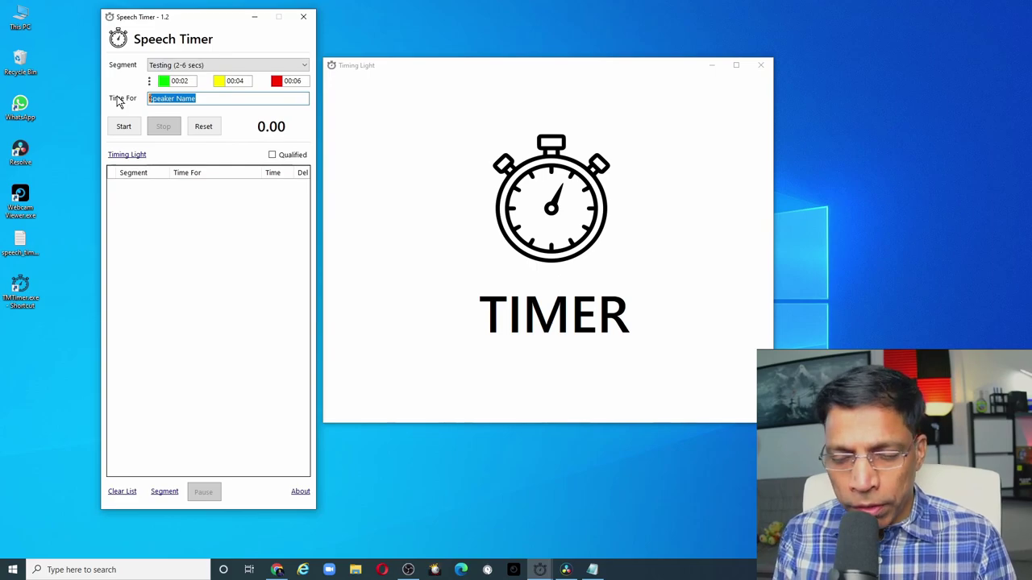
type("John Smith")
left_click(124, 129)
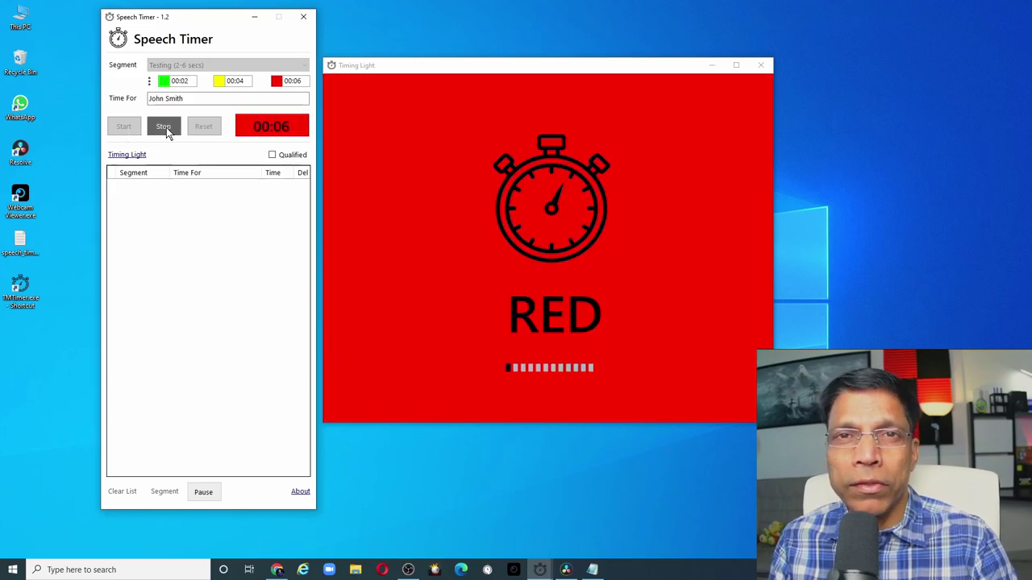
left_click(165, 128)
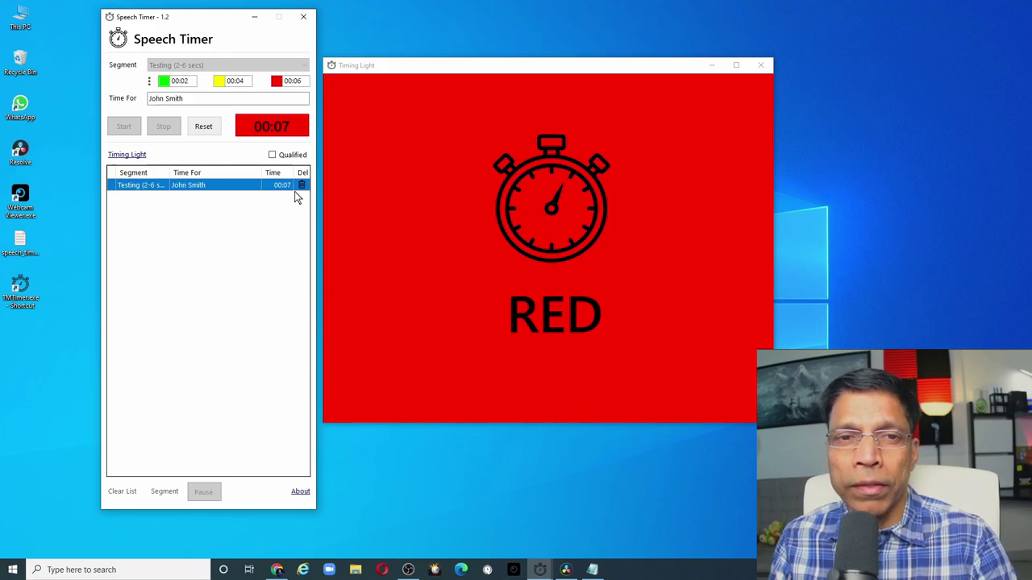
left_click(206, 129)
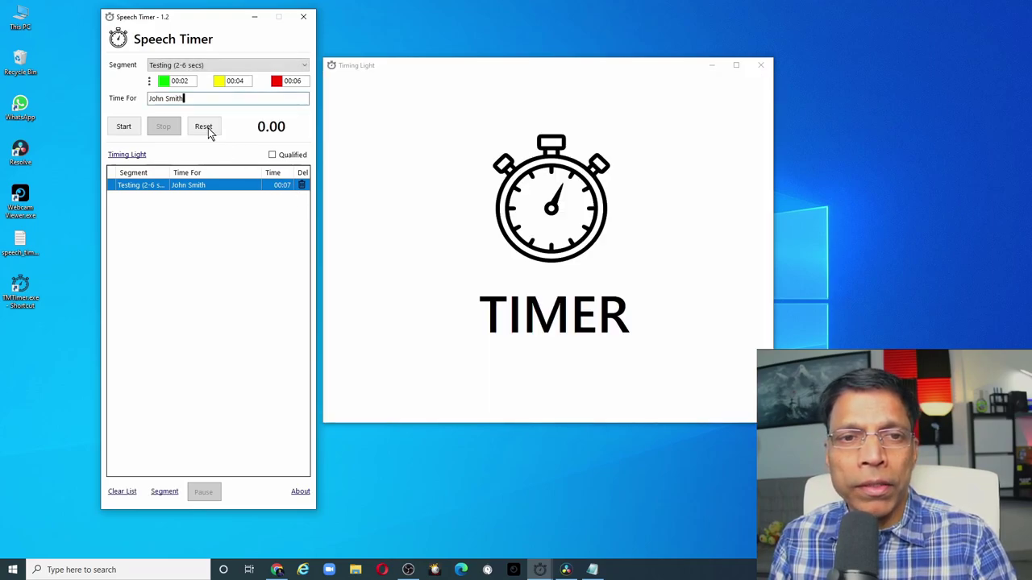
left_click_drag(187, 99, 125, 102)
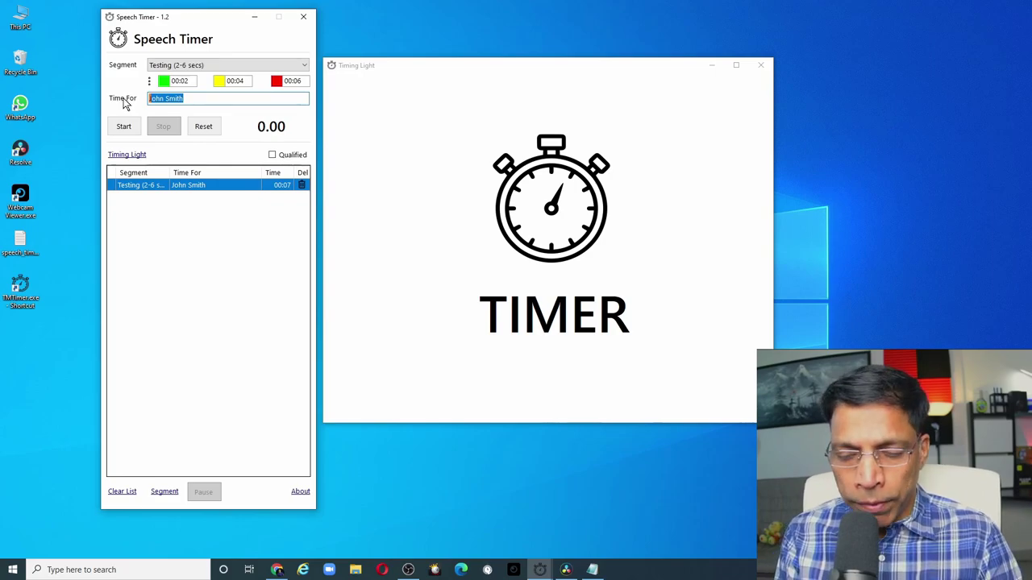
Step: Time the next speaker's 00:03 test run, then pause and resume a Standard Speech (5-7 mins) timing
type("Eddie Murphy")
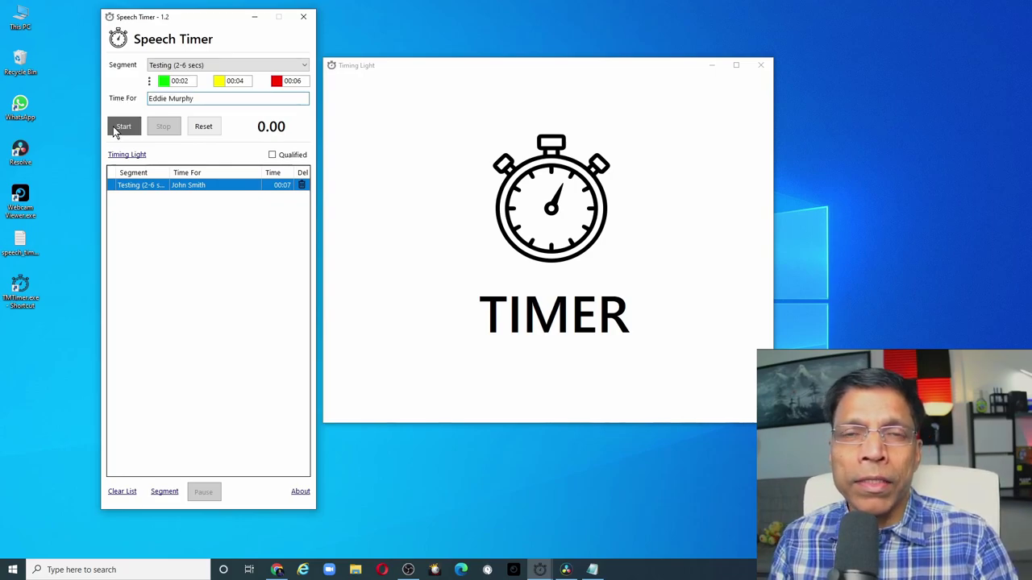
left_click(121, 128)
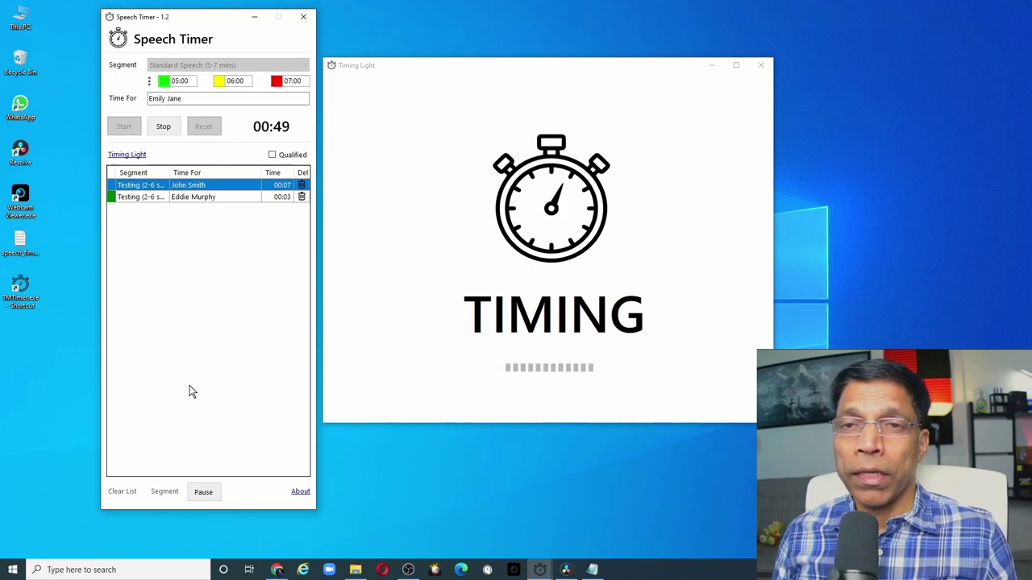
left_click(203, 492)
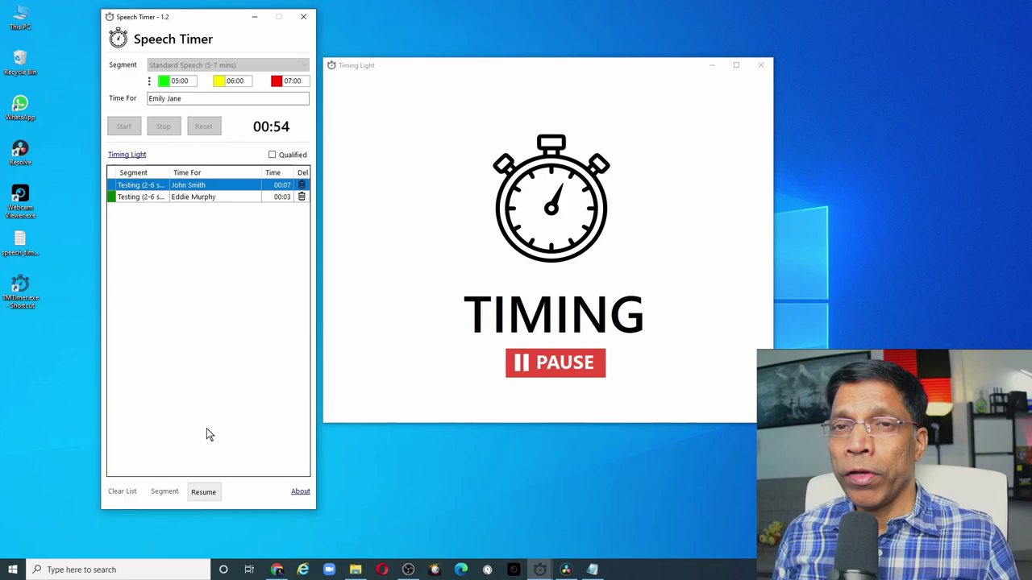
left_click(202, 493)
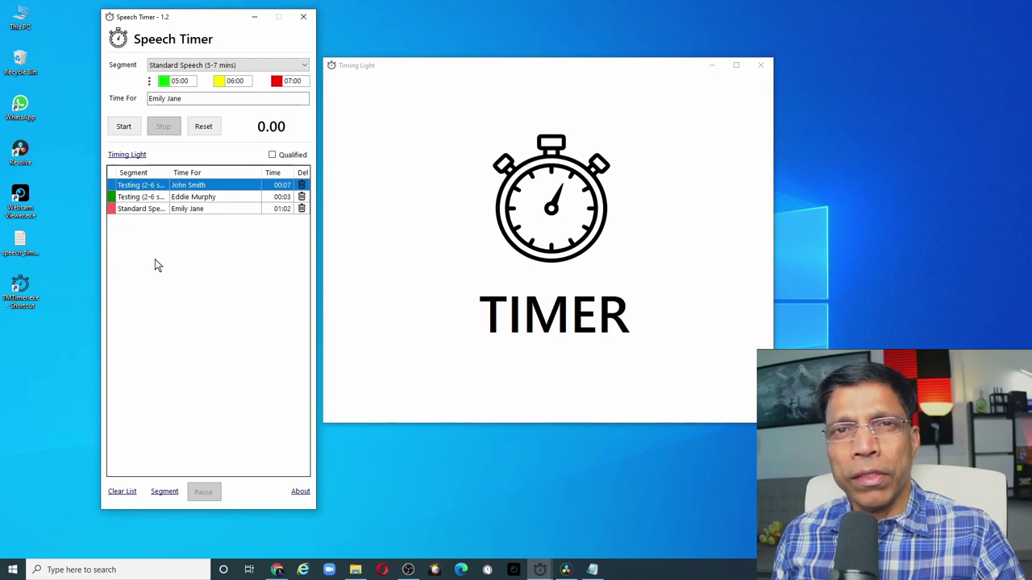
Step: Delete the second test entry from the timing list, then clear the entire list
left_click(136, 201)
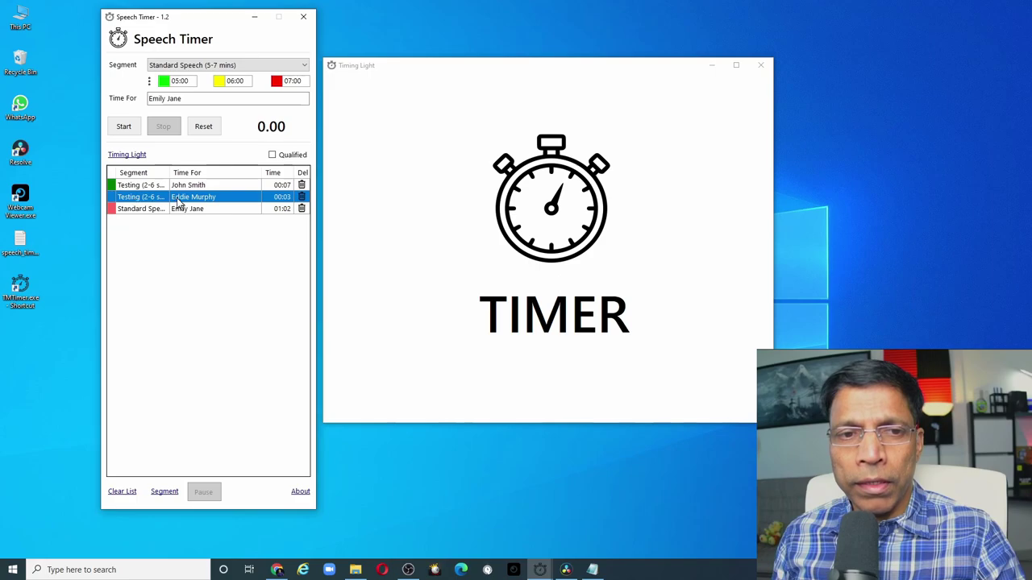
left_click(301, 197)
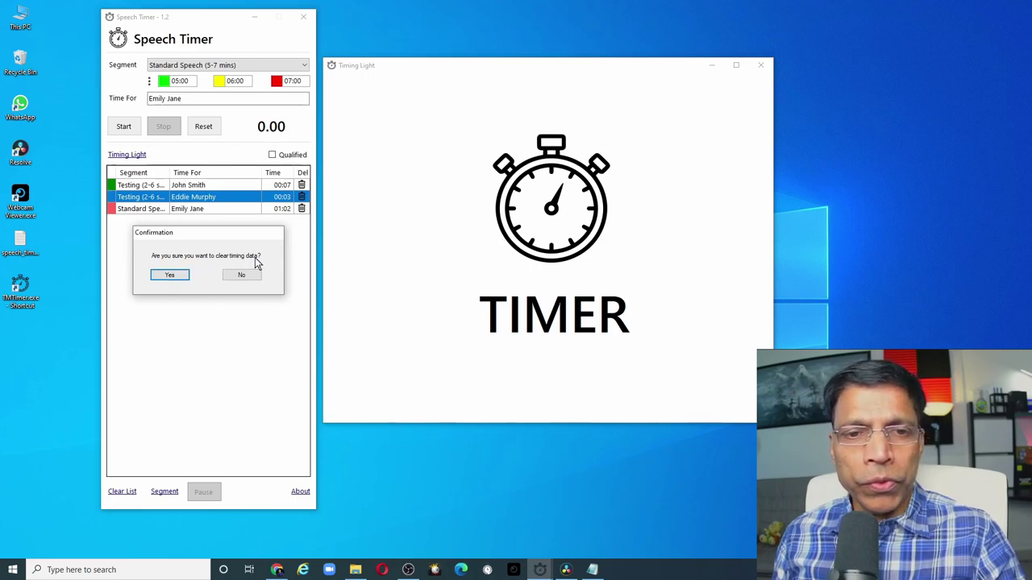
left_click(169, 277)
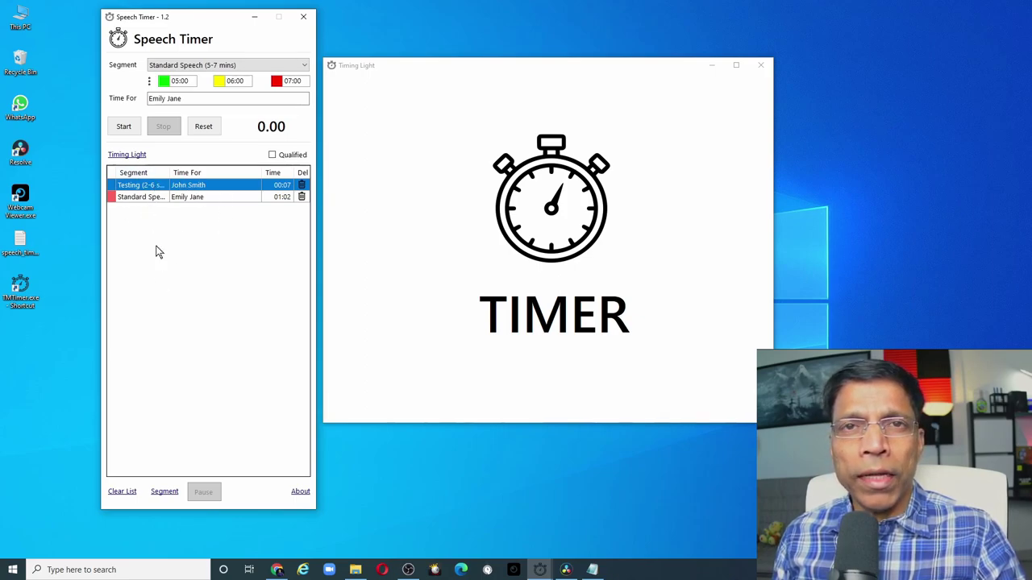
left_click(121, 491)
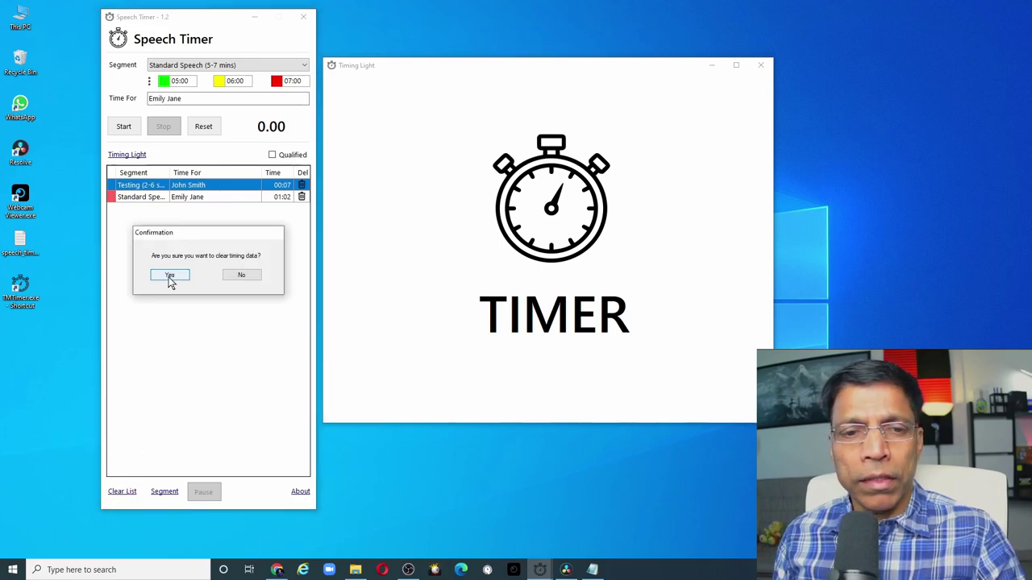
left_click(170, 276)
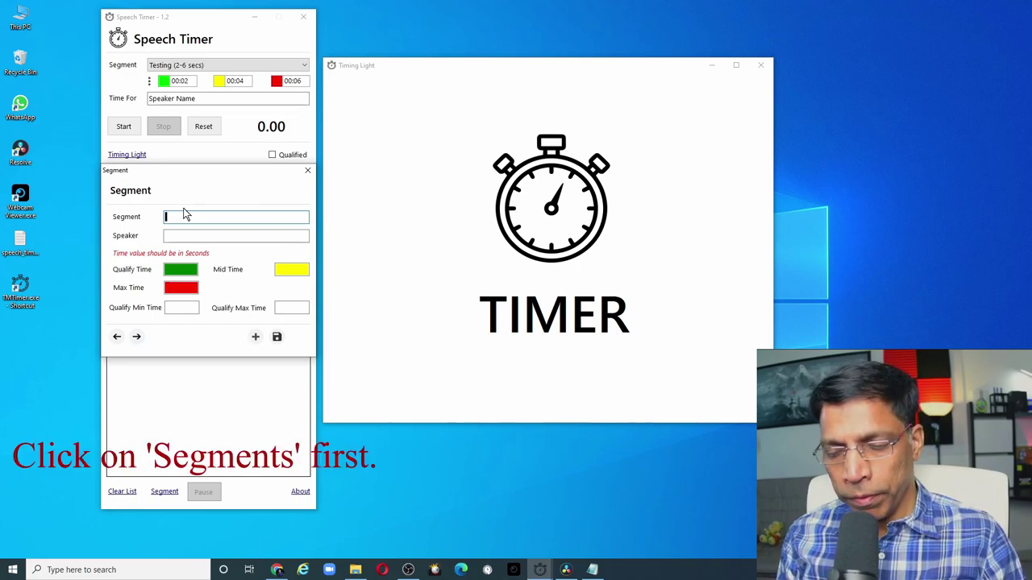
Step: Name the segment 'Advanced 10-15 Minute Speech' with green 600, yellow 750 and red 900 seconds
type("Advanced 10-15 Minute Speech")
left_click(192, 236)
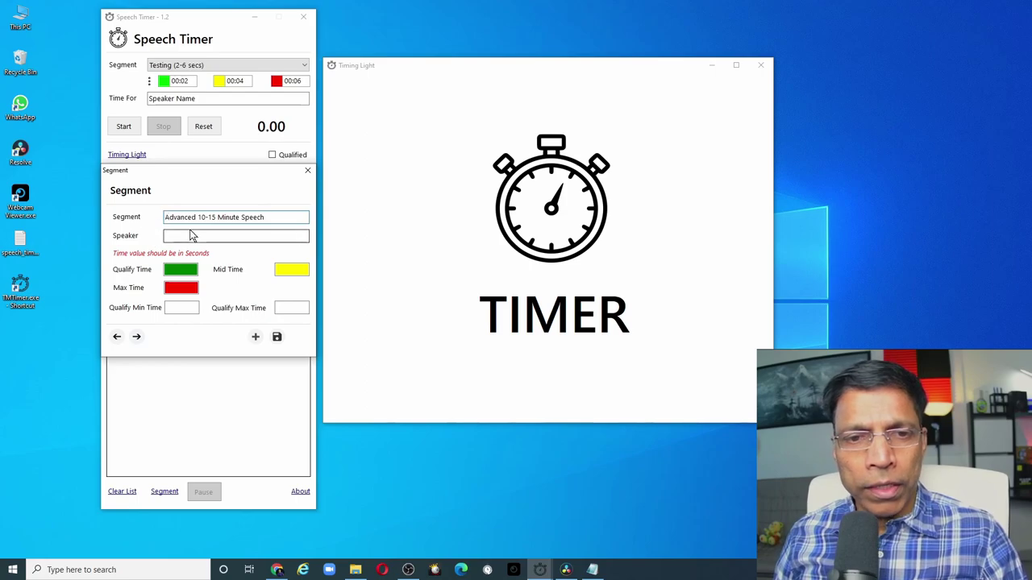
left_click(191, 236)
type("-")
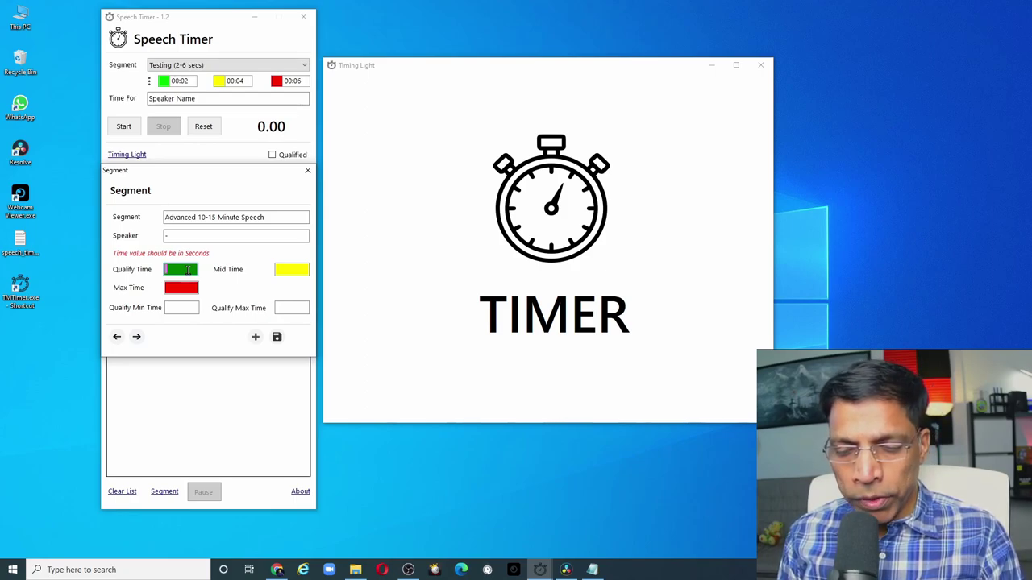
type("600")
left_click(295, 270)
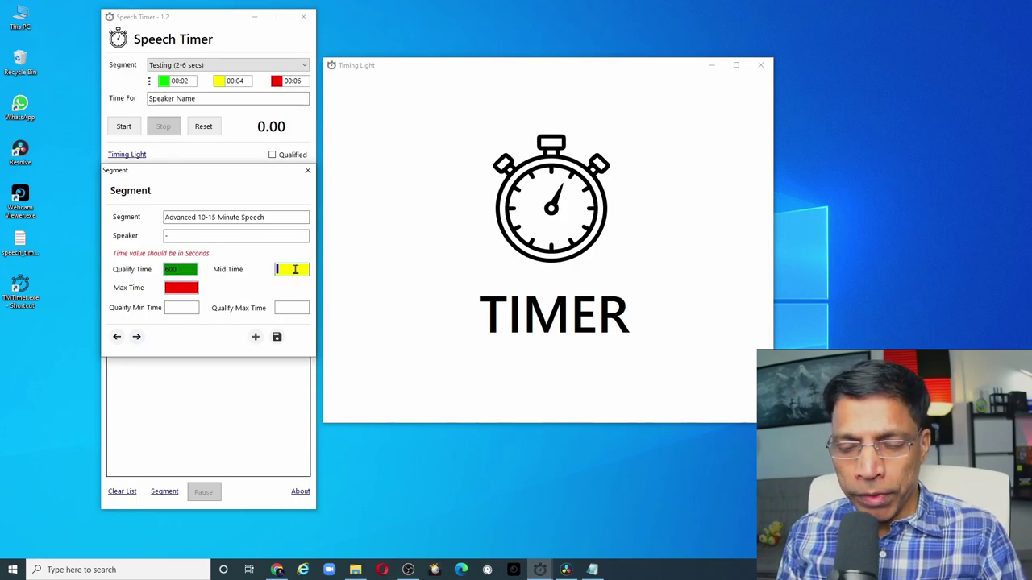
type("750")
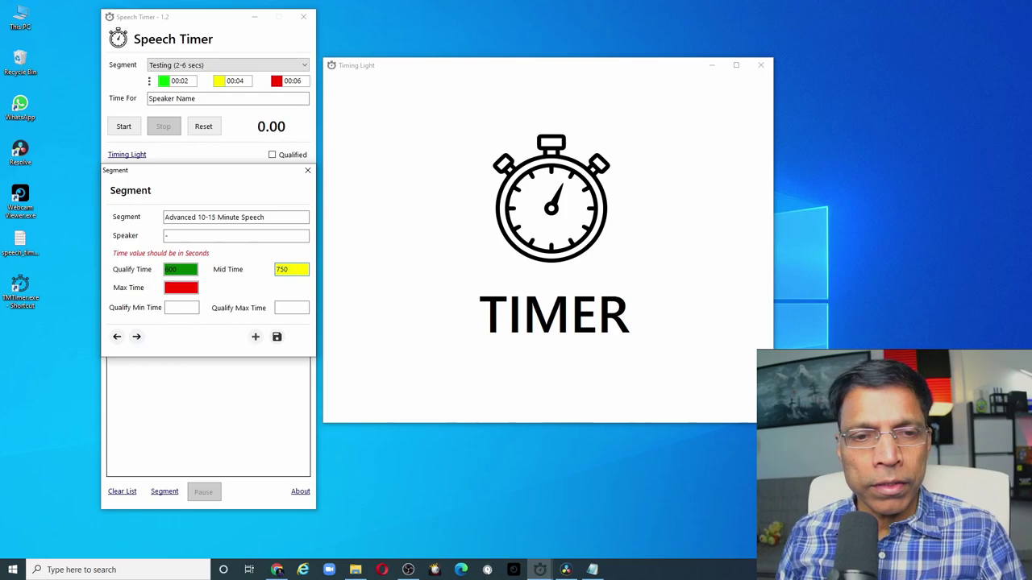
left_click(171, 288)
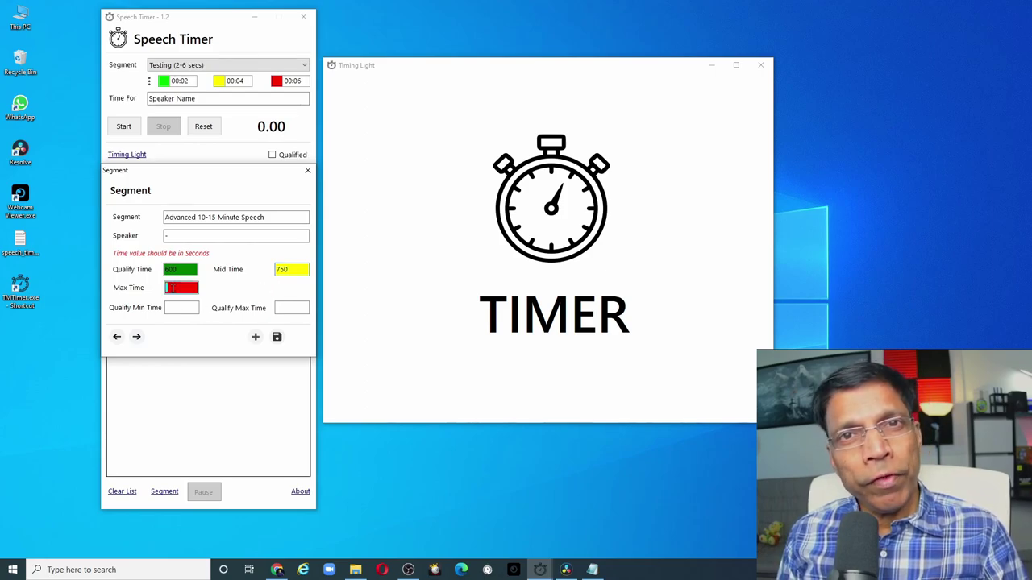
type("900")
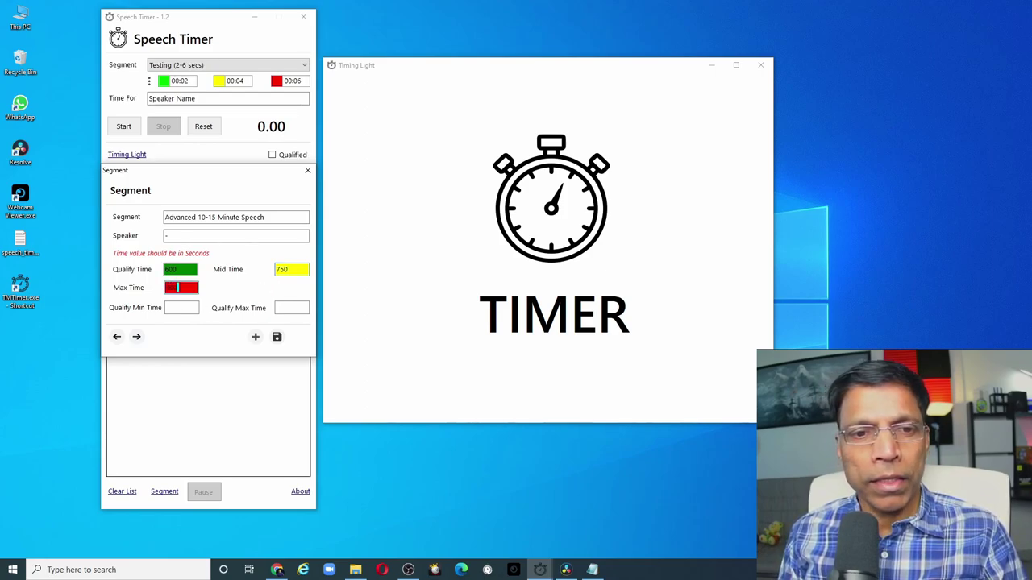
Step: Set the qualifying range to 540–960 seconds and save the segment
left_click(189, 309)
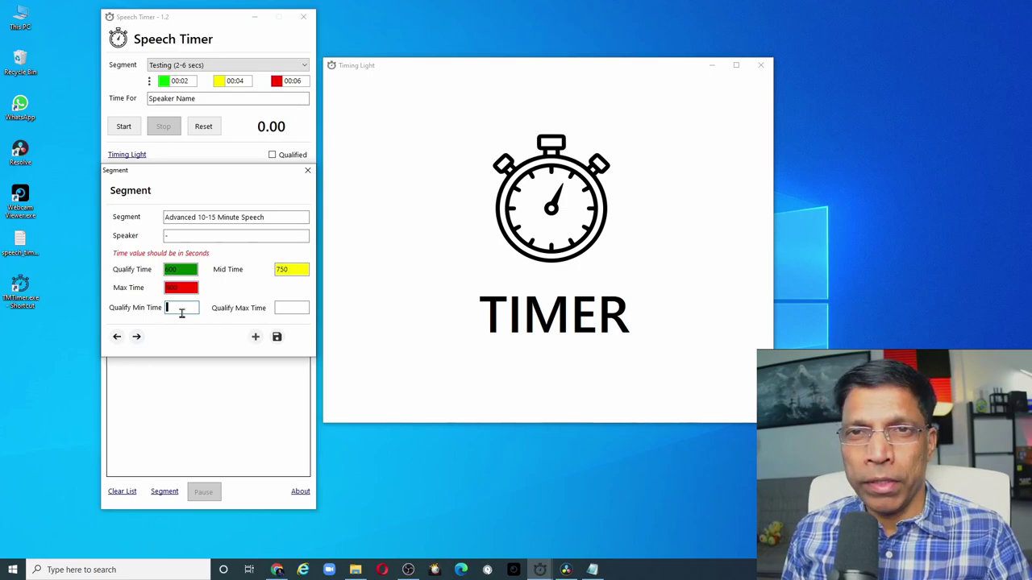
type("540")
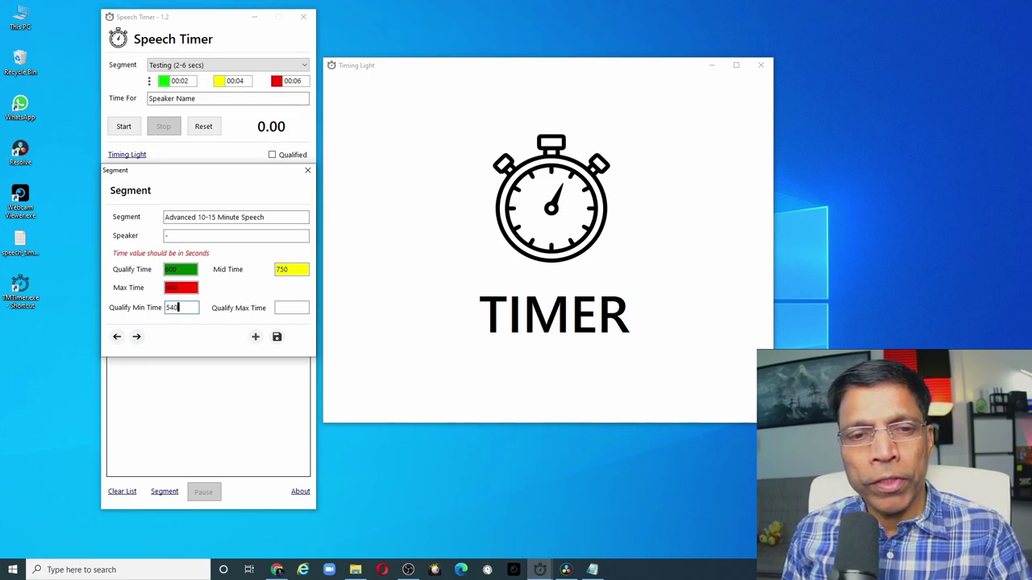
left_click(290, 306)
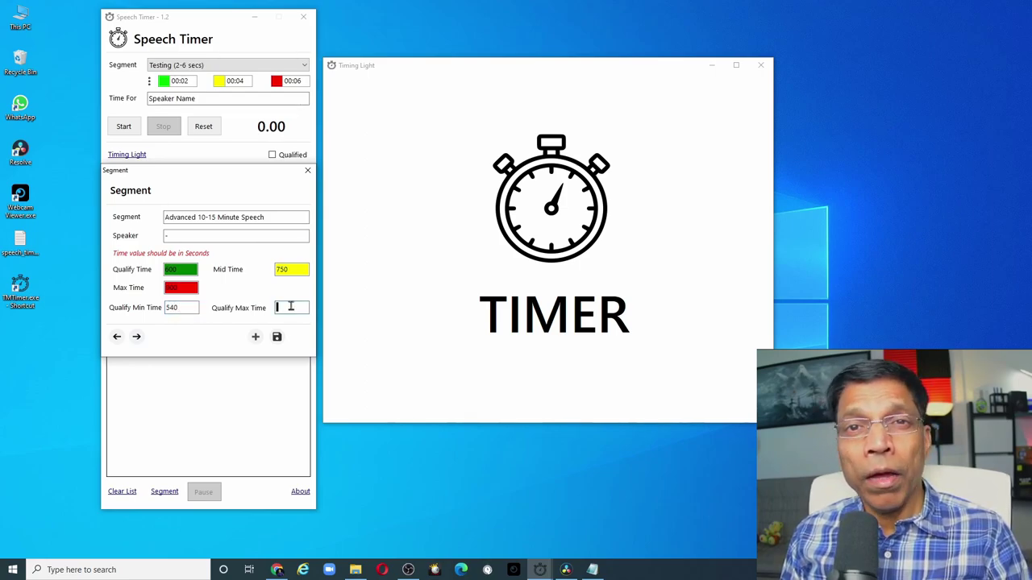
type("960")
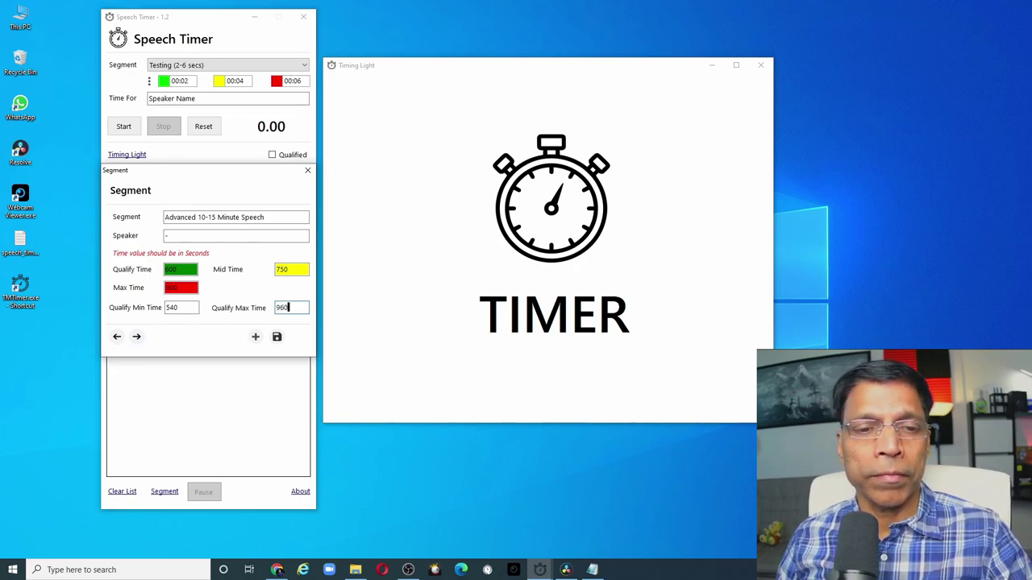
left_click(277, 338)
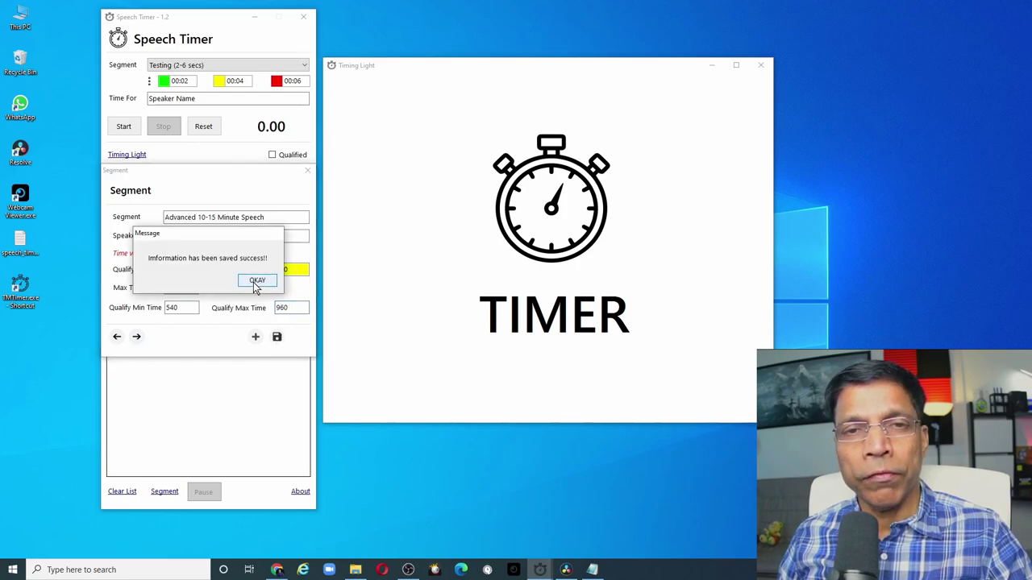
left_click(256, 282)
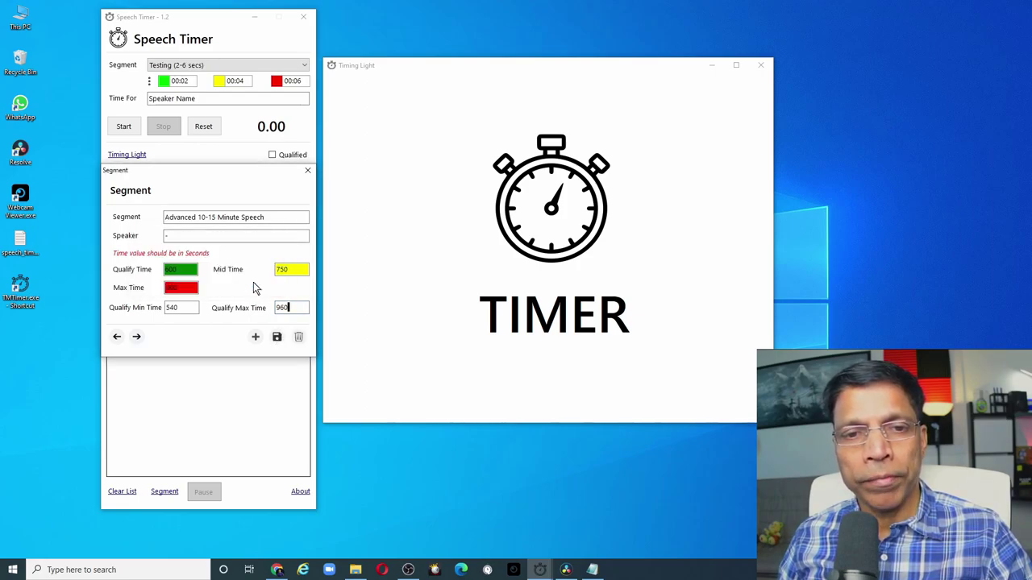
left_click(304, 65)
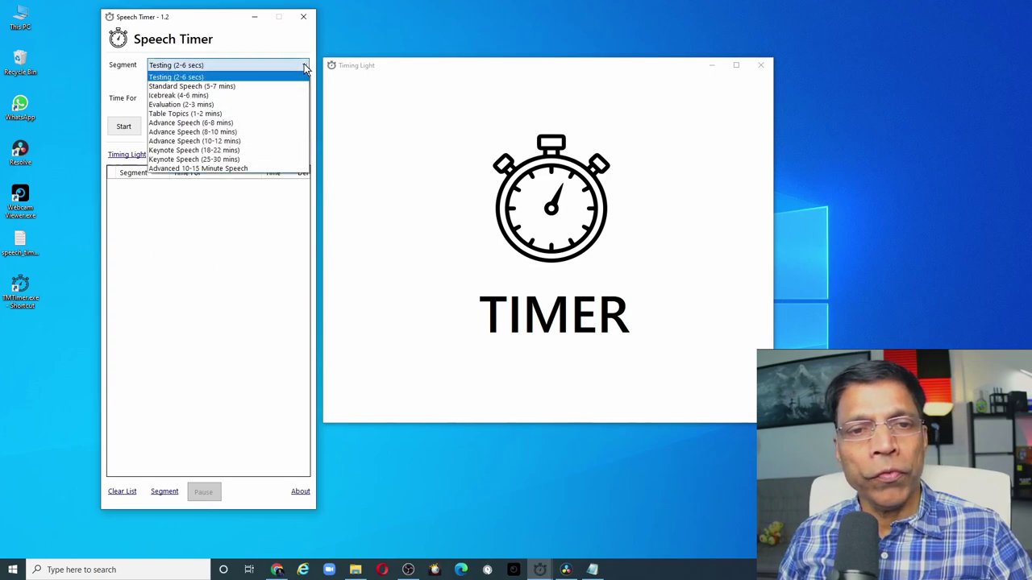
Step: Select the Advanced 10-15 Minute Speech segment and check its 10:00, 12:30 and 15:00 thresholds
left_click(198, 167)
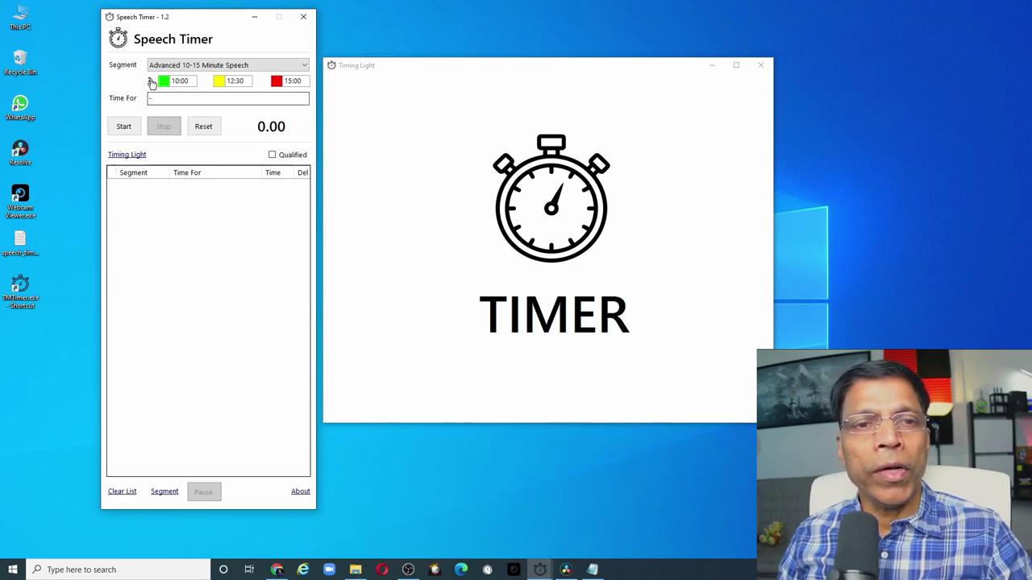
mouse_move(149, 89)
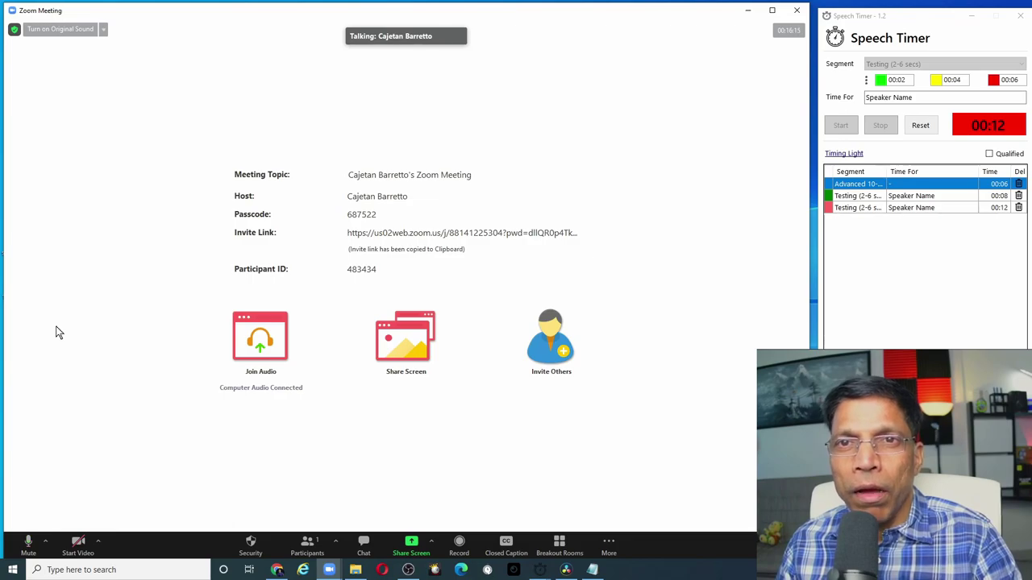
Step: Confirm OBS Virtual Camera is ticked as the Zoom meeting's camera, then dismiss the camera list
left_click(98, 543)
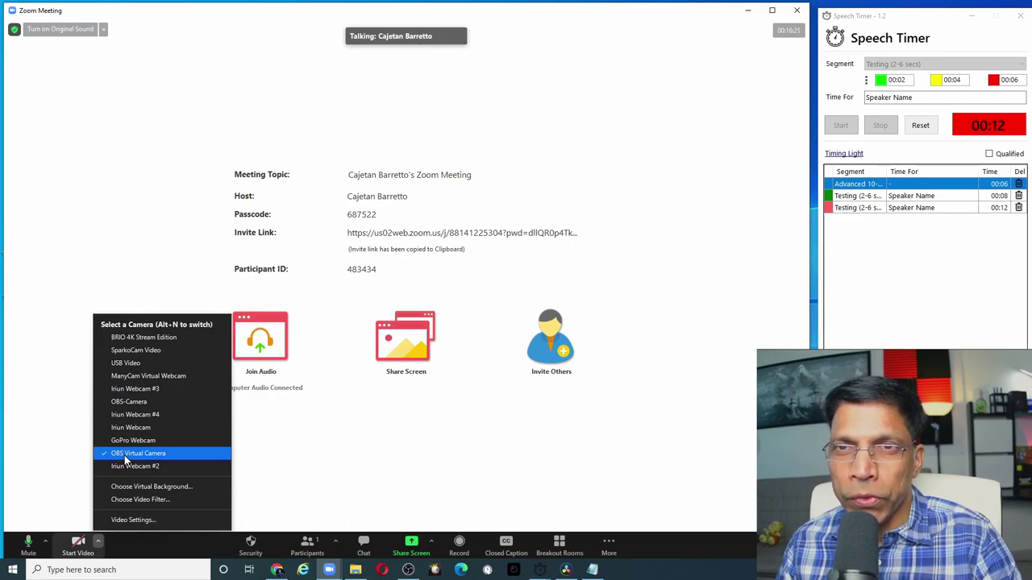
left_click(43, 452)
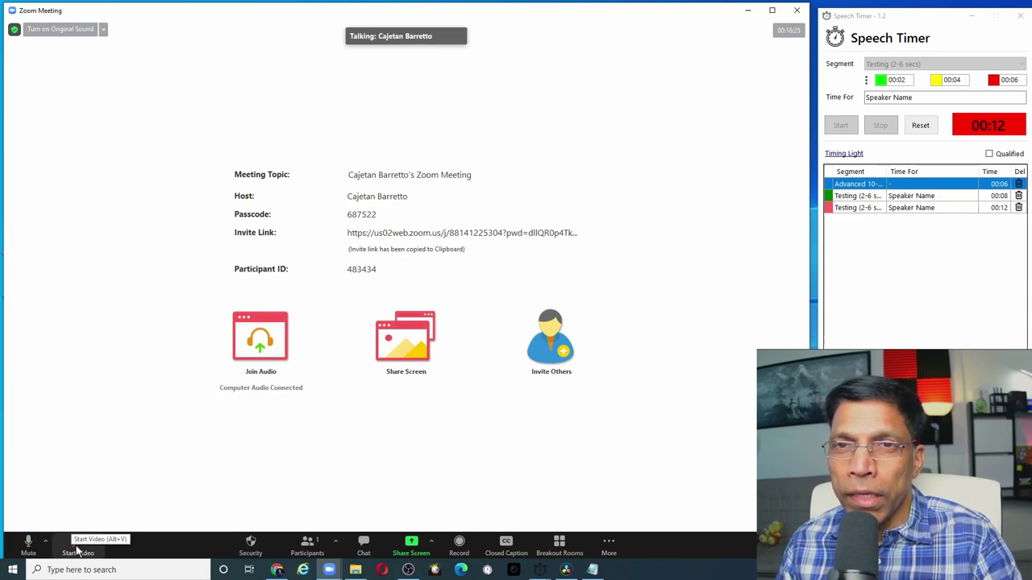